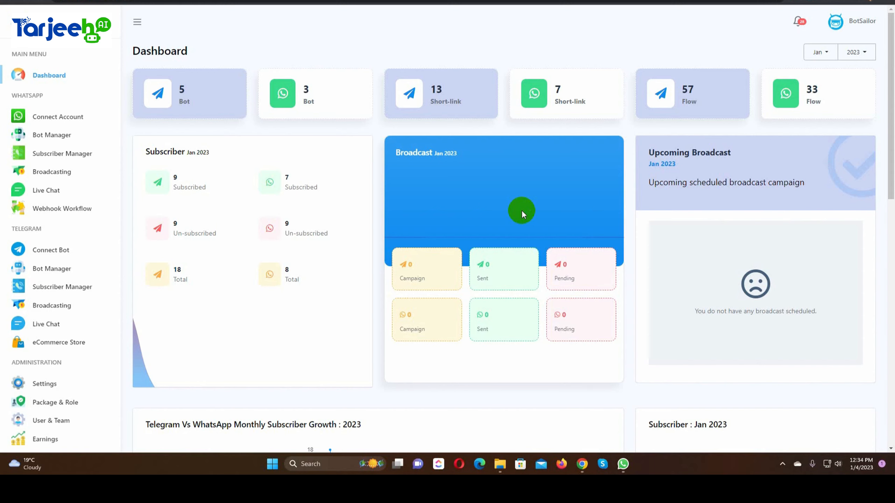
# Open the message template settings of the Chatbotzzz bot in the WhatsApp Bot Manager.
pyautogui.click(60, 134)
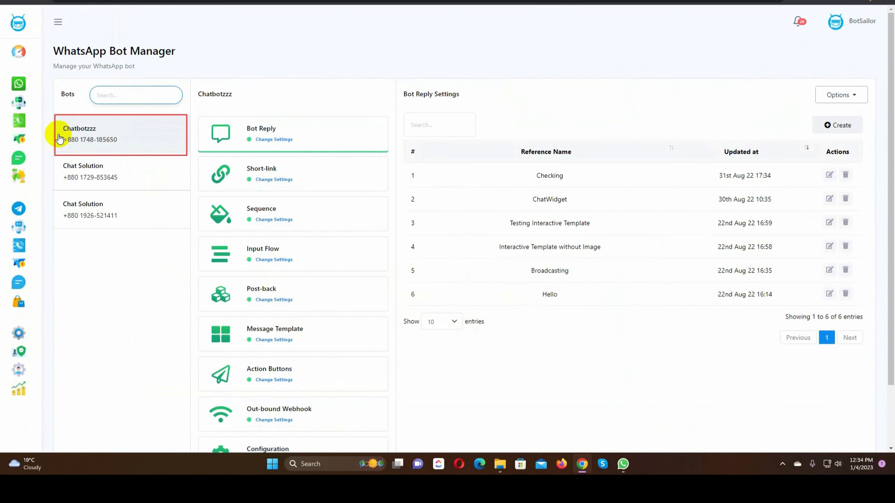
pyautogui.click(111, 136)
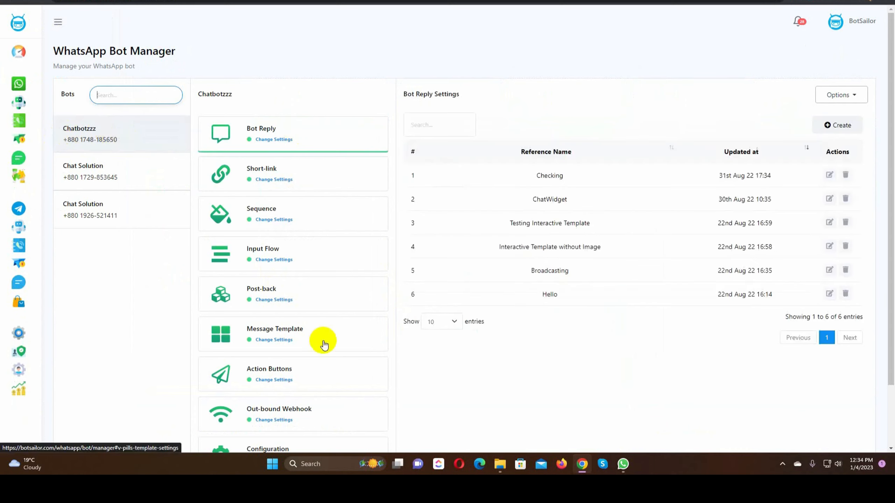
pyautogui.click(272, 337)
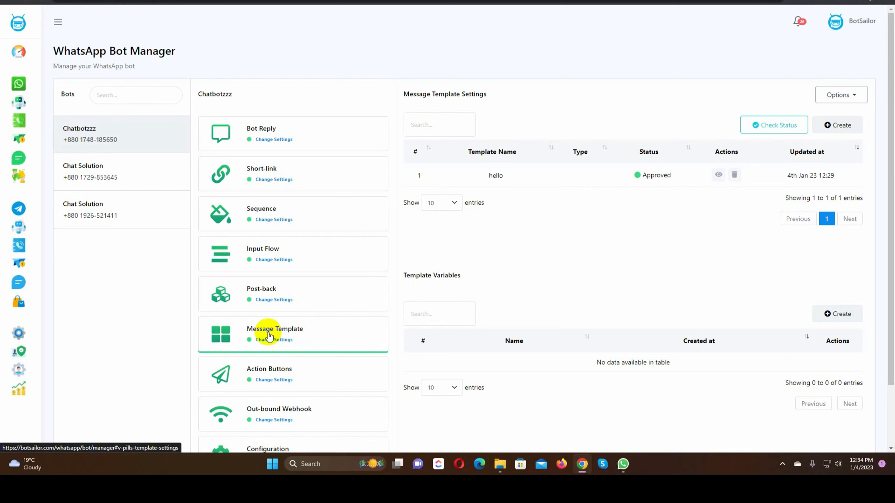
pyautogui.moveTo(405, 274); pyautogui.dragTo(463, 276)
pyautogui.click(478, 279)
pyautogui.moveTo(402, 279); pyautogui.dragTo(477, 281)
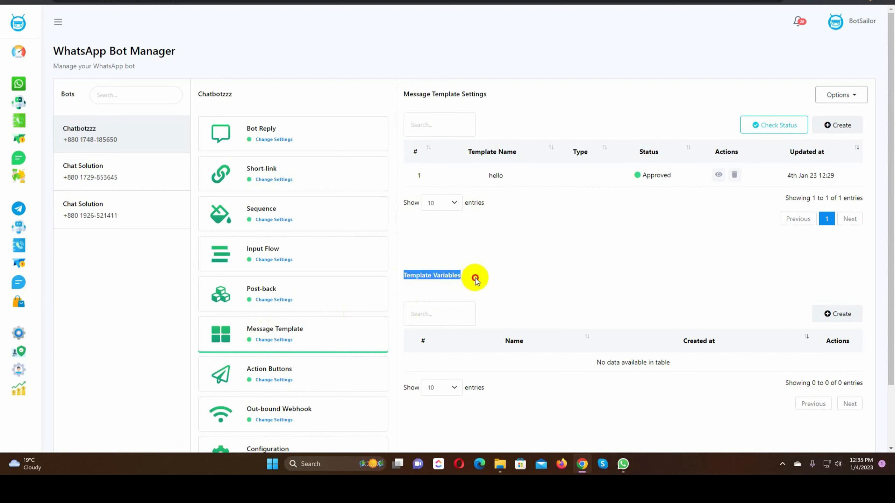
pyautogui.click(476, 279)
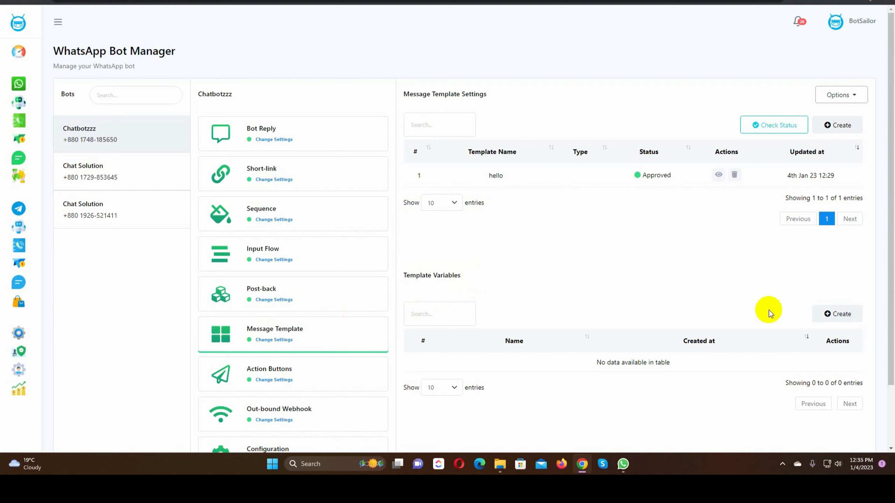
# Create and save a template variable named deliverydate, then close its form.
pyautogui.click(841, 315)
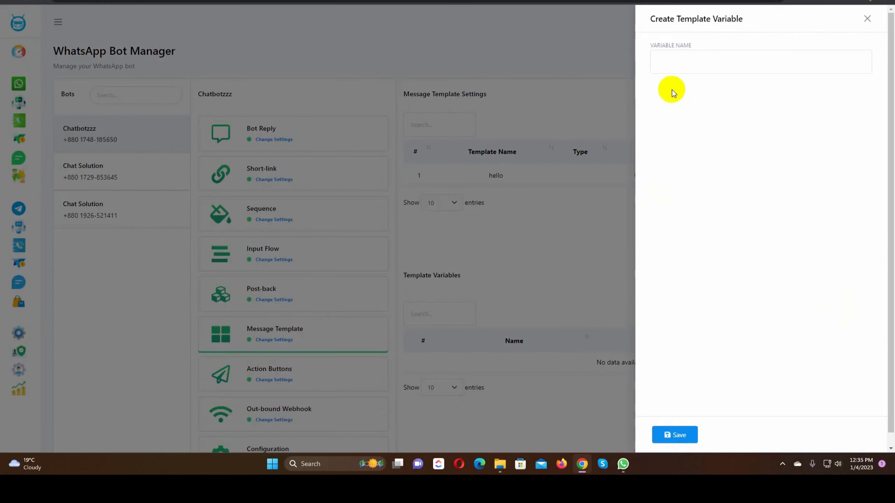
pyautogui.click(672, 58)
pyautogui.write('deliverydate')
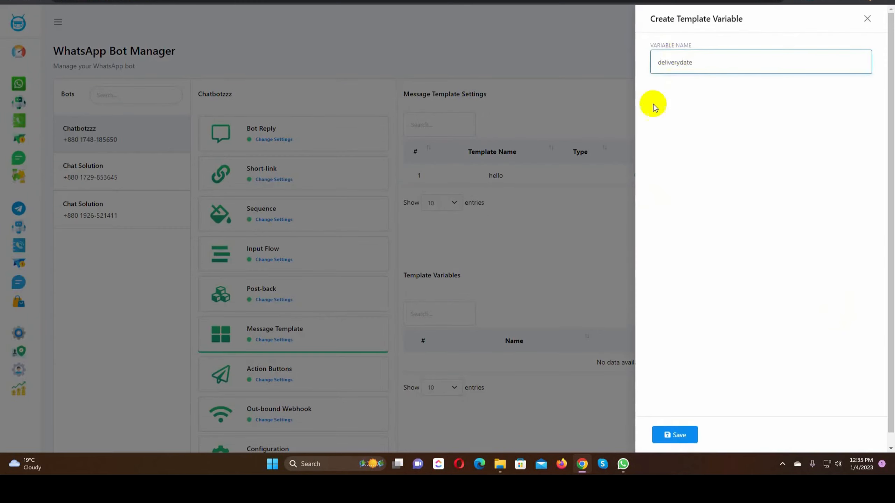
pyautogui.click(674, 439)
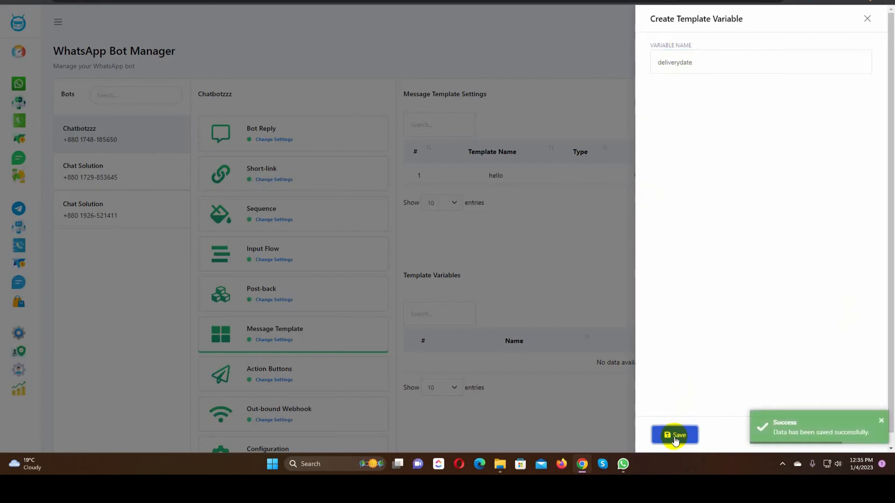
pyautogui.click(868, 20)
# Create and save a second template variable named totalprice, then close its form.
pyautogui.scroll(-1, 691, 297)
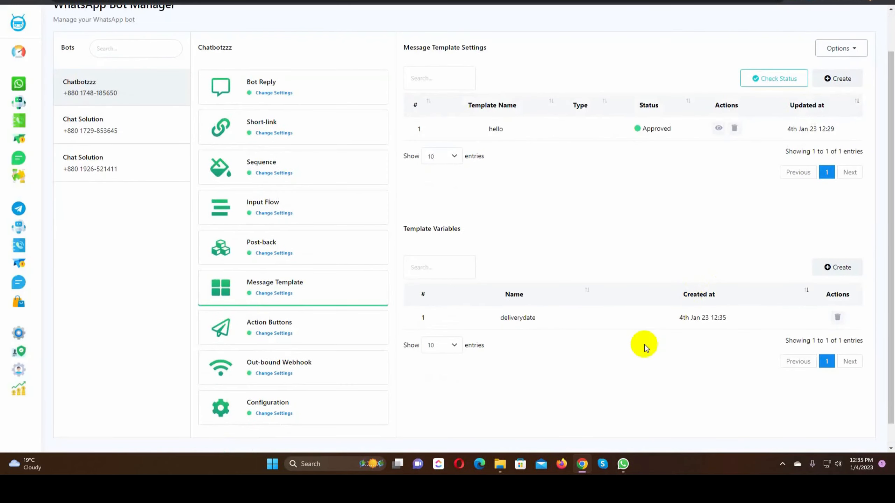
pyautogui.click(844, 267)
pyautogui.click(699, 67)
pyautogui.write('totalprice')
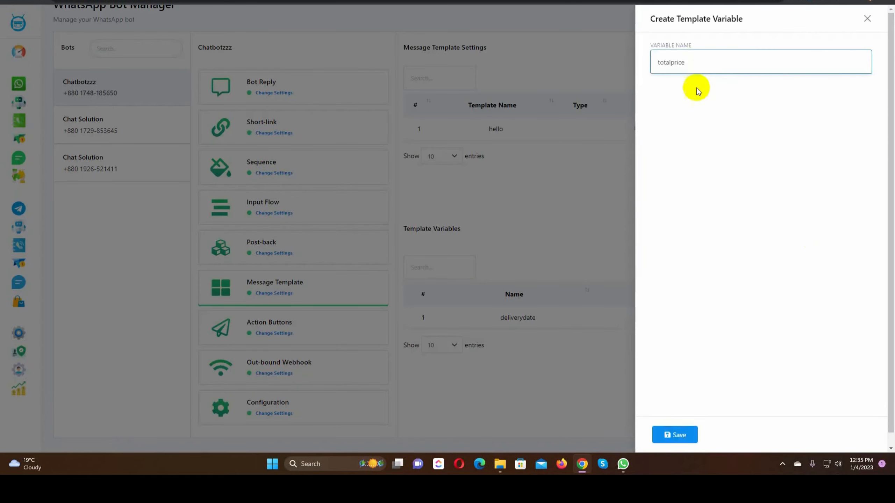
pyautogui.click(678, 435)
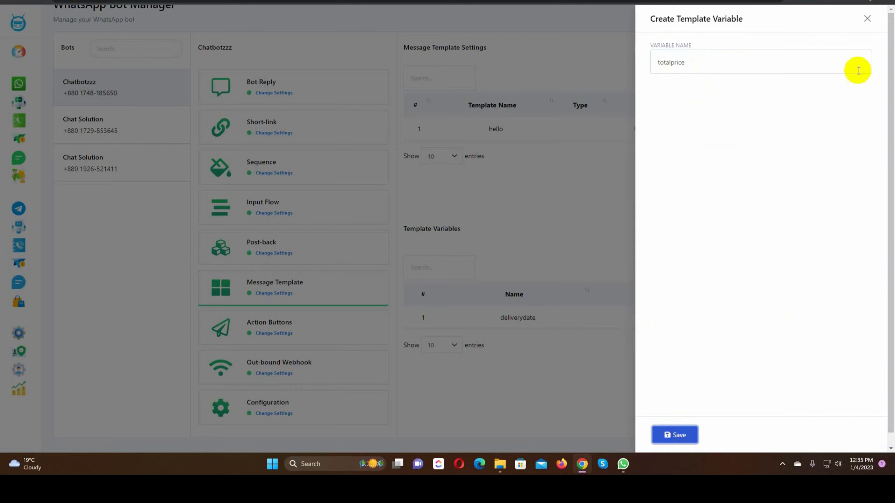
pyautogui.click(867, 19)
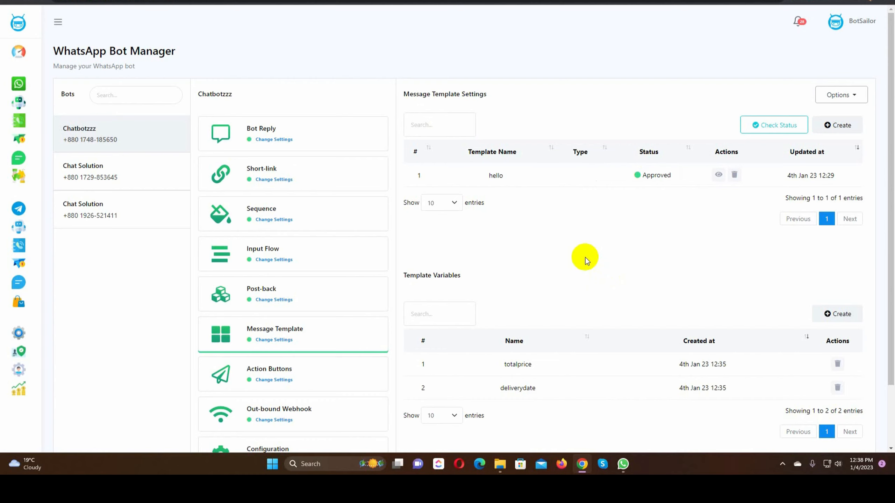
pyautogui.click(41, 0)
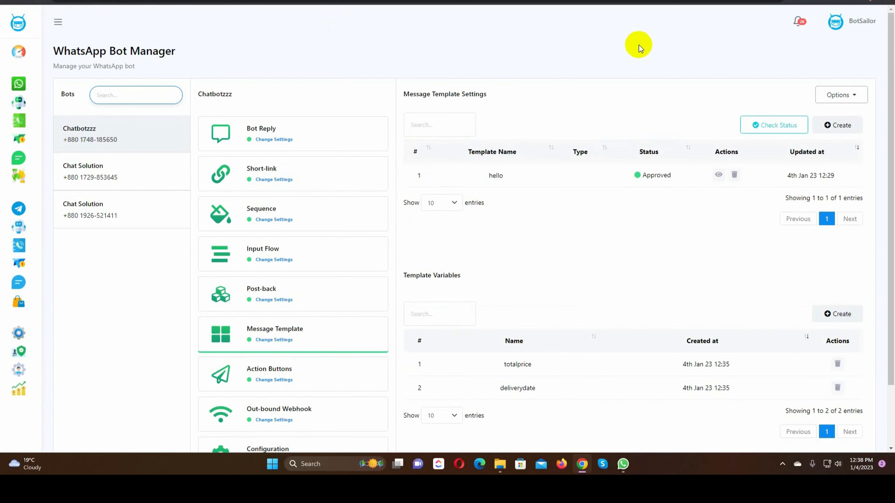
pyautogui.click(408, 94)
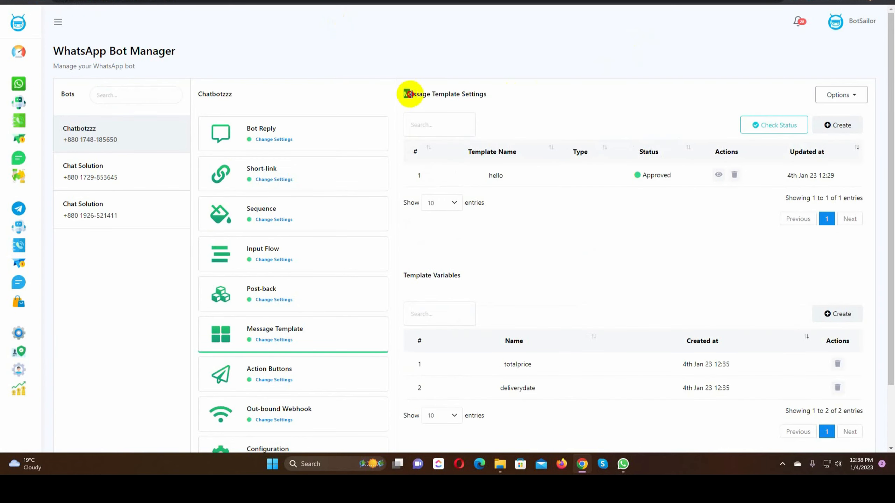
pyautogui.moveTo(409, 94); pyautogui.dragTo(487, 93)
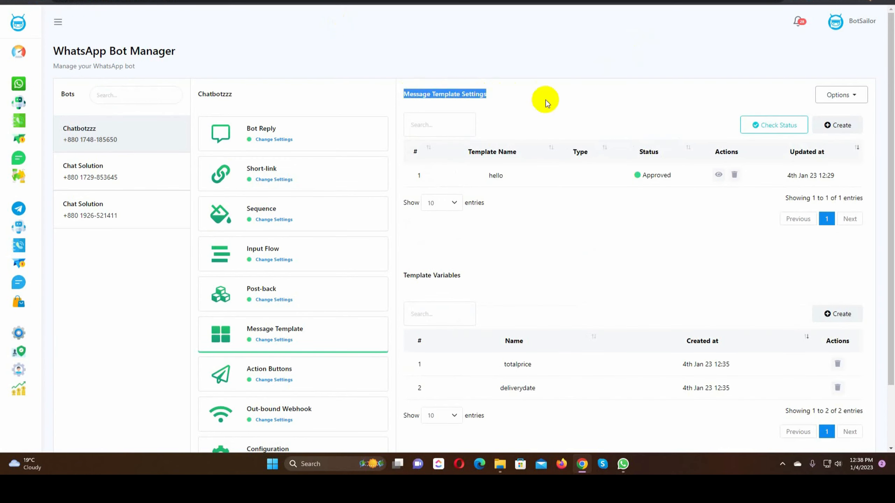
# Start a new message template named orderstatus with the locale English (US).
pyautogui.click(828, 126)
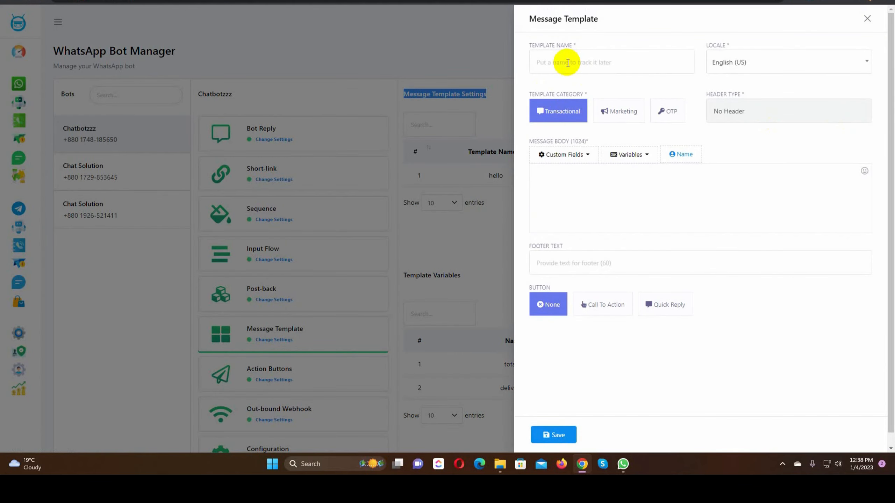
pyautogui.click(568, 62)
pyautogui.write('orderstatus')
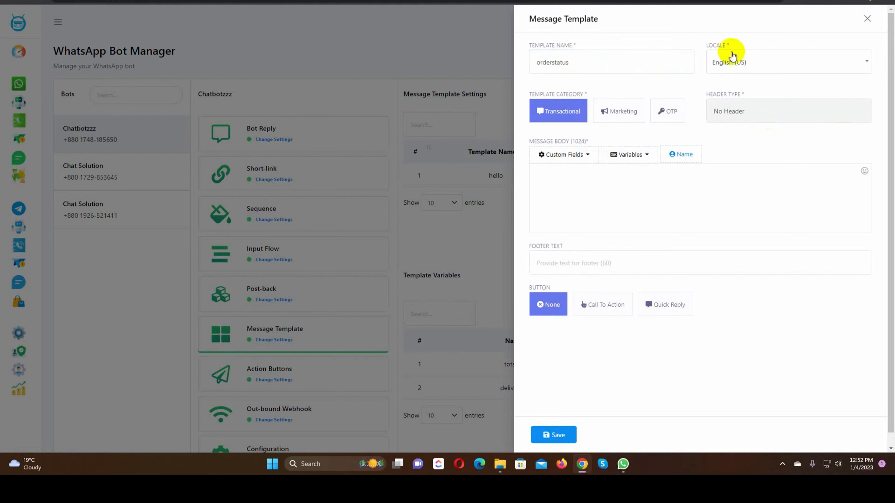
pyautogui.click(761, 64)
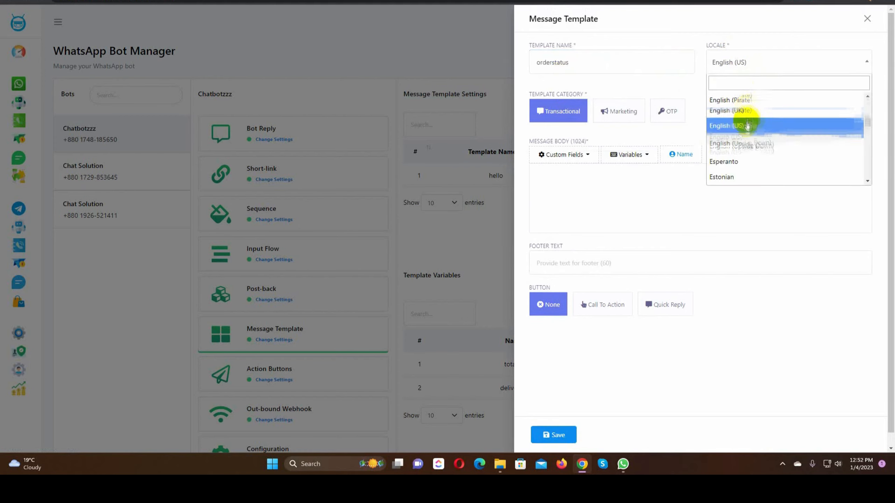
pyautogui.click(747, 126)
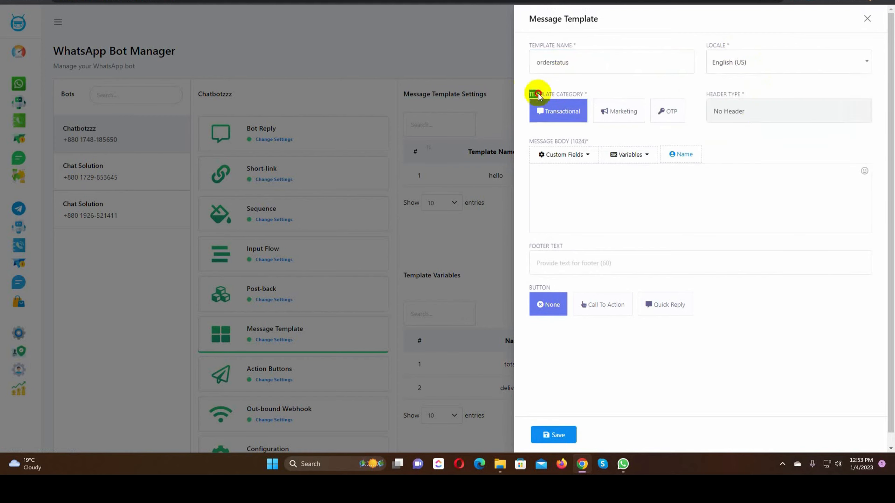
pyautogui.moveTo(538, 96); pyautogui.dragTo(607, 92)
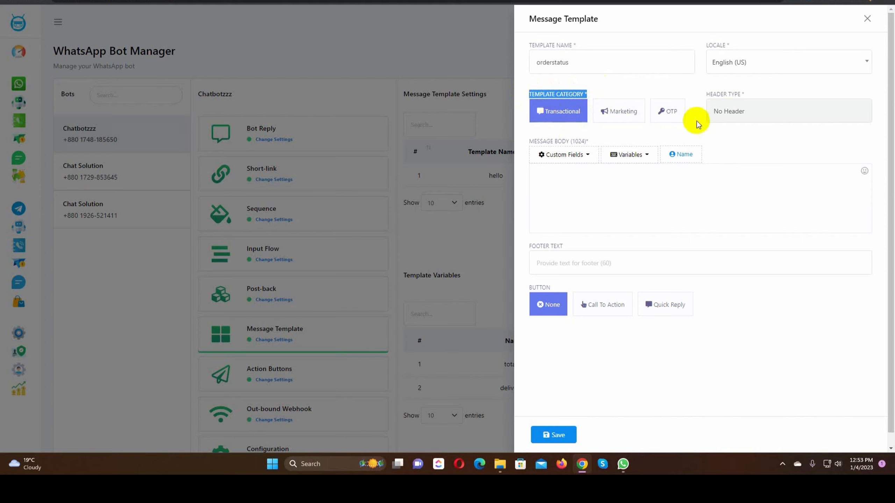
pyautogui.moveTo(698, 123); pyautogui.dragTo(768, 97)
pyautogui.click(767, 94)
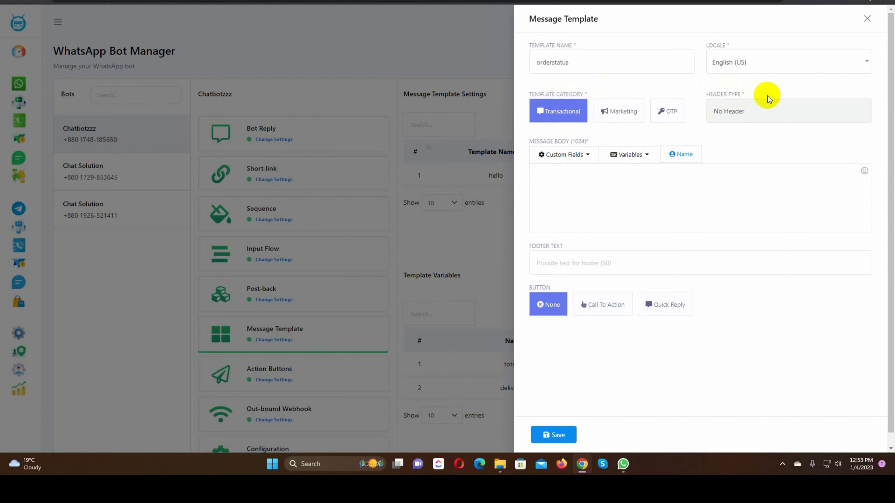
# Set the template's header type to Text and fill the header with "Your product order has been submitted.".
pyautogui.click(760, 114)
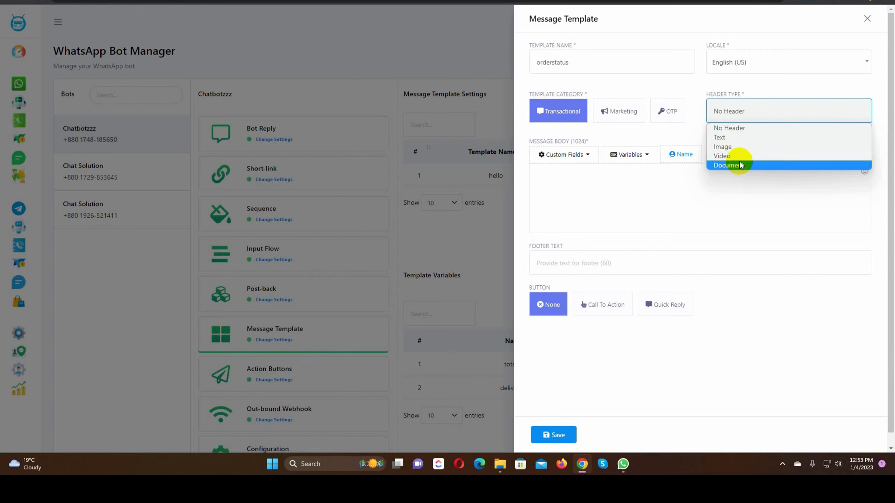
pyautogui.click(734, 137)
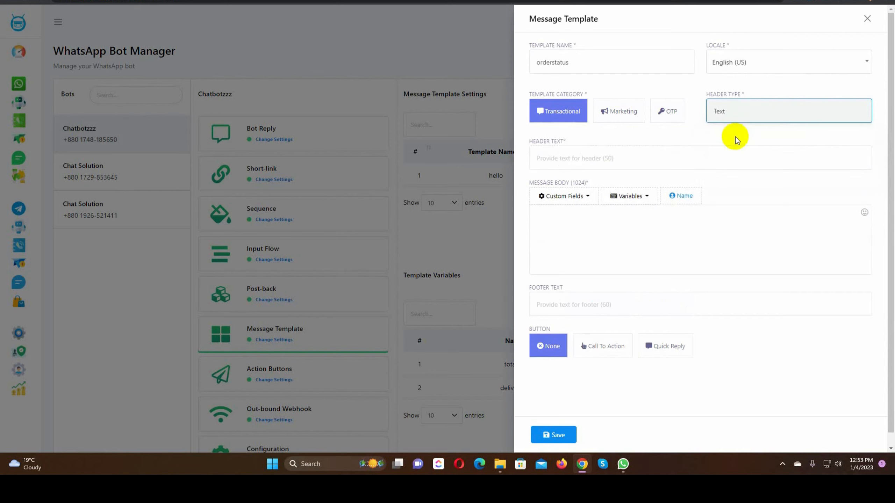
pyautogui.moveTo(525, 139); pyautogui.dragTo(565, 140)
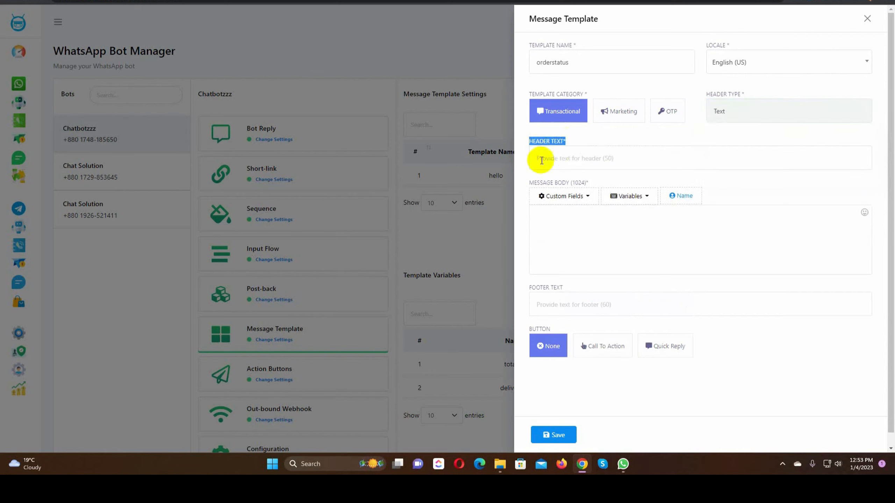
pyautogui.click(559, 158)
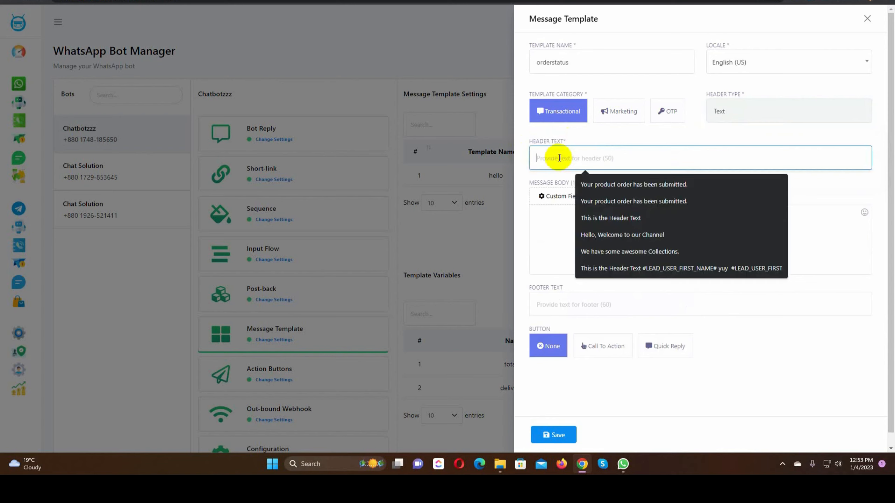
pyautogui.click(598, 184)
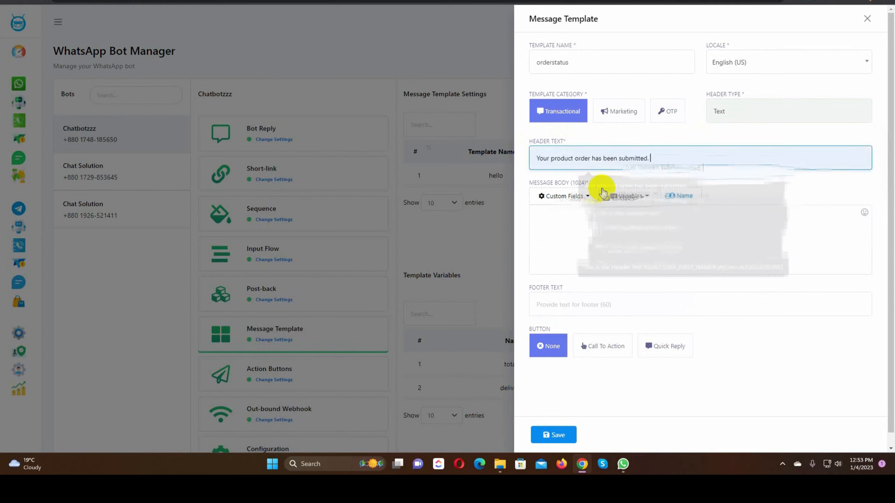
# Begin the message body with the greeting "Hello, #User-Name#,", inserting the subscriber name placeholder.
pyautogui.click(555, 221)
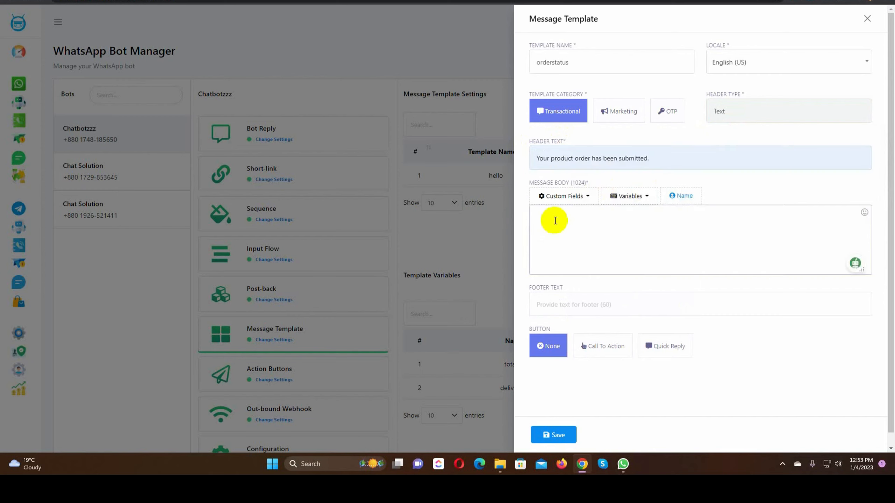
pyautogui.write('Hello,')
pyautogui.click(683, 199)
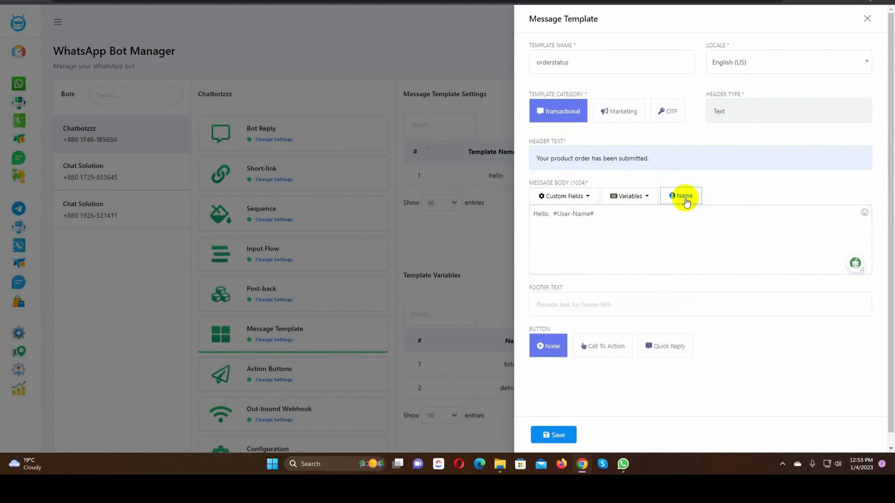
pyautogui.click(622, 215)
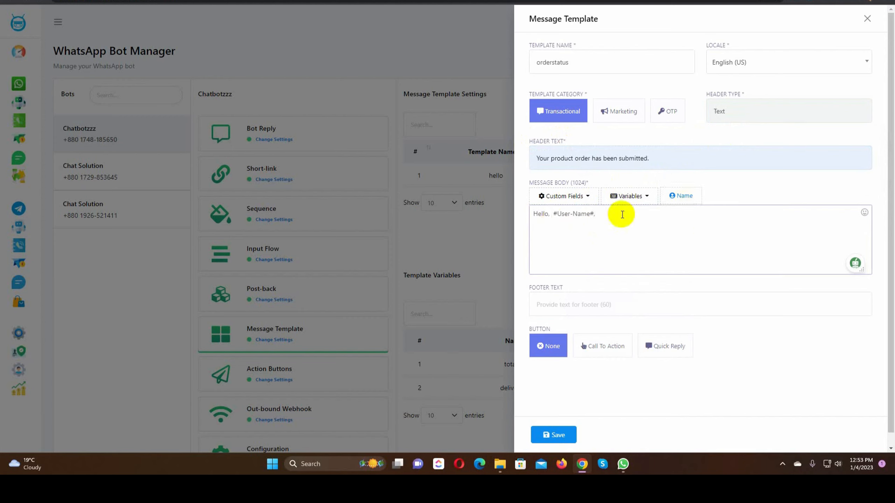
# Add a paragraph below the greeting reading "Thank you for creating an order with us. Your order has been accepted.".
pyautogui.press('Return')
pyautogui.press('Return')
pyautogui.write('Thank you for creating an order with us. Your order has been')
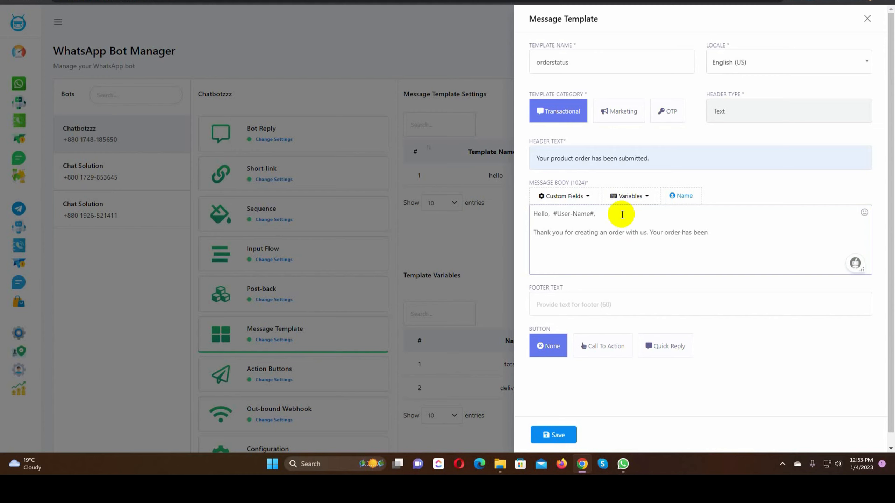
pyautogui.write(' accepted.')
# Add a separate line "Your order total price is:" to the message body, ending with the totalprice variable.
pyautogui.press('Return')
pyautogui.press('Return')
pyautogui.write('Your order total price is')
pyautogui.click(641, 198)
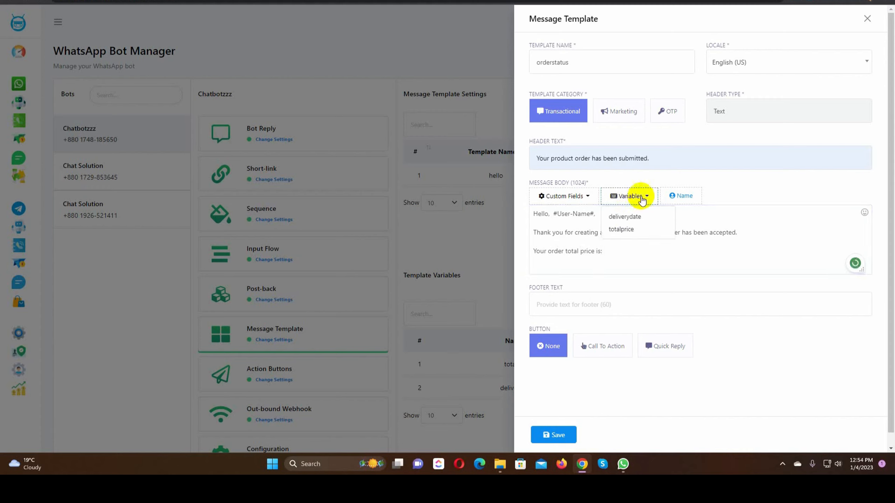
pyautogui.click(626, 230)
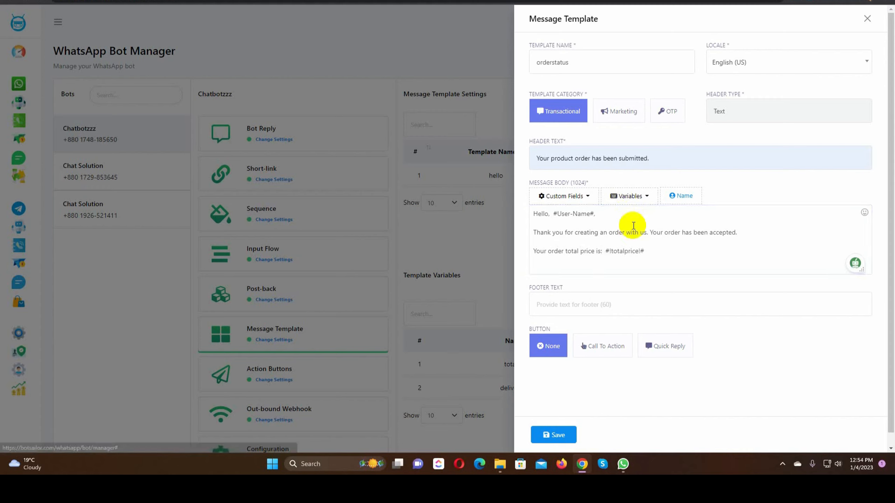
# Add the line "Your order delivery date is:" with the deliverydate variable below the total price, followed by line breaks.
pyautogui.click(658, 254)
pyautogui.press('Return')
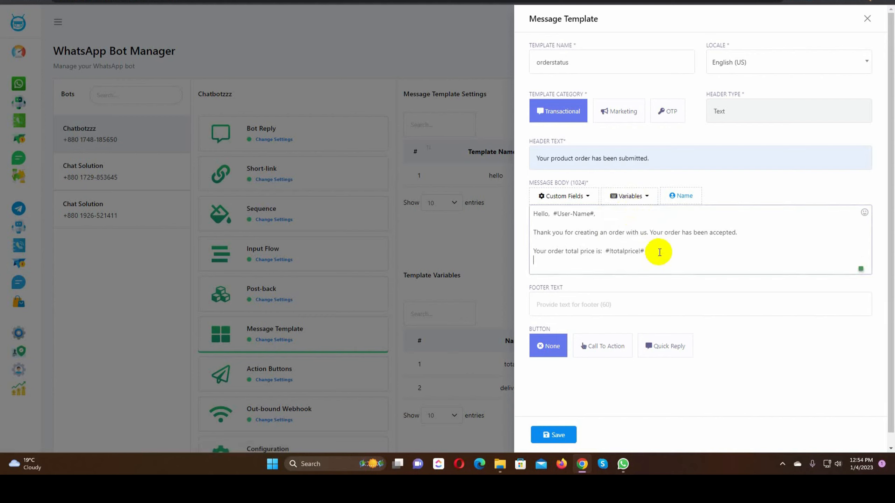
pyautogui.write('Your order delivery date is"')
pyautogui.click(638, 195)
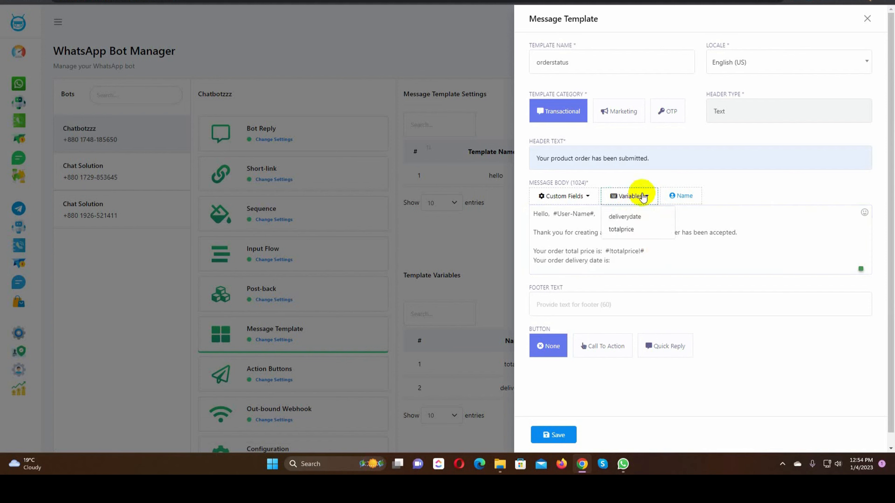
pyautogui.click(634, 215)
pyautogui.scroll(-1, 681, 259)
pyautogui.press('Return')
pyautogui.press('Return')
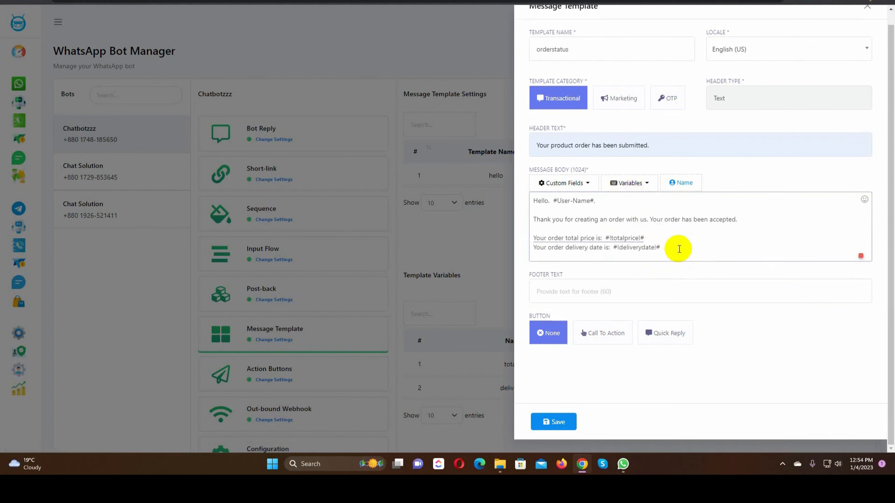
# End the message body with "Thanks and regards." and set the footer text to "Thanks for your order.".
pyautogui.write('Thanks and regards.')
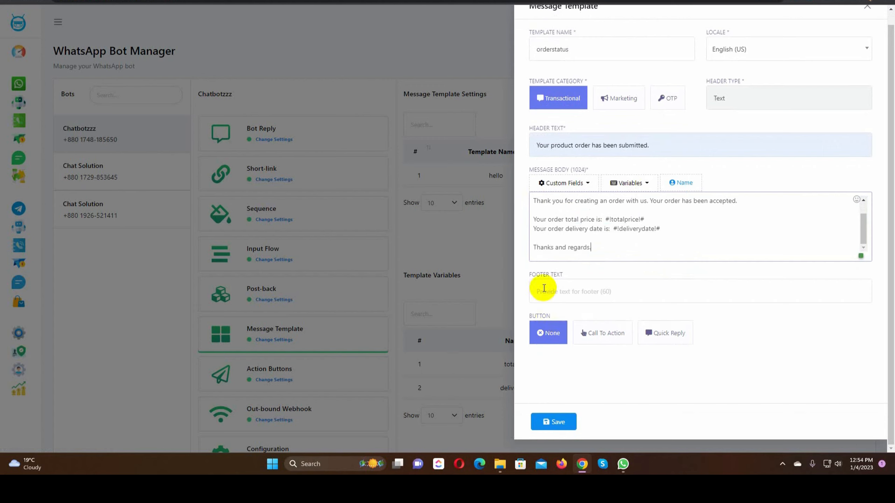
pyautogui.moveTo(530, 275); pyautogui.dragTo(565, 277)
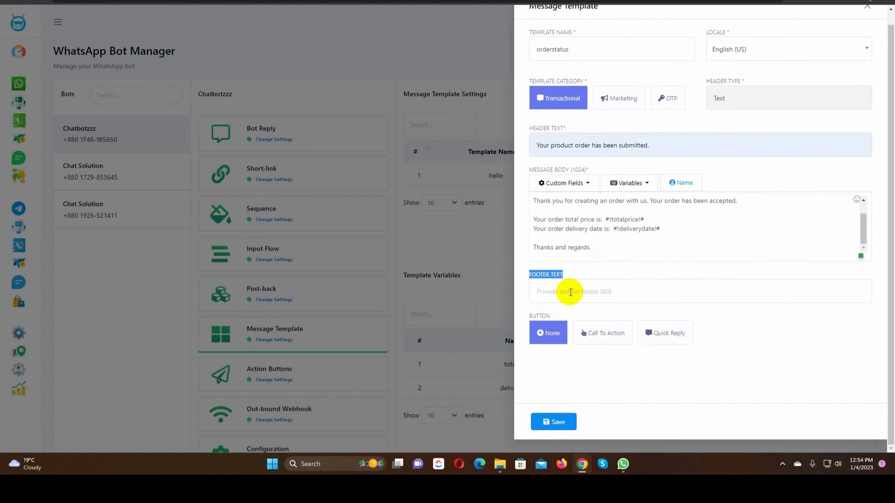
pyautogui.click(569, 292)
pyautogui.click(599, 319)
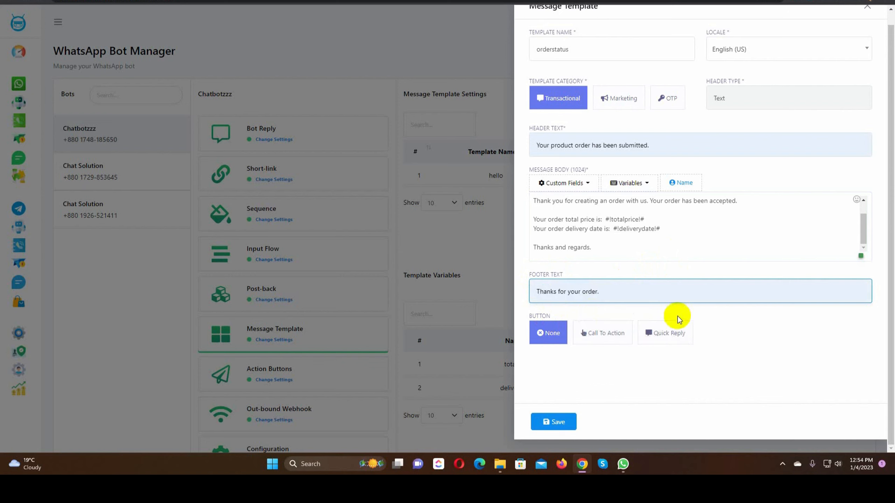
# Add a Quick Reply button to the template with the display text "Know More", leaving the other two button texts empty.
pyautogui.doubleClick(534, 315)
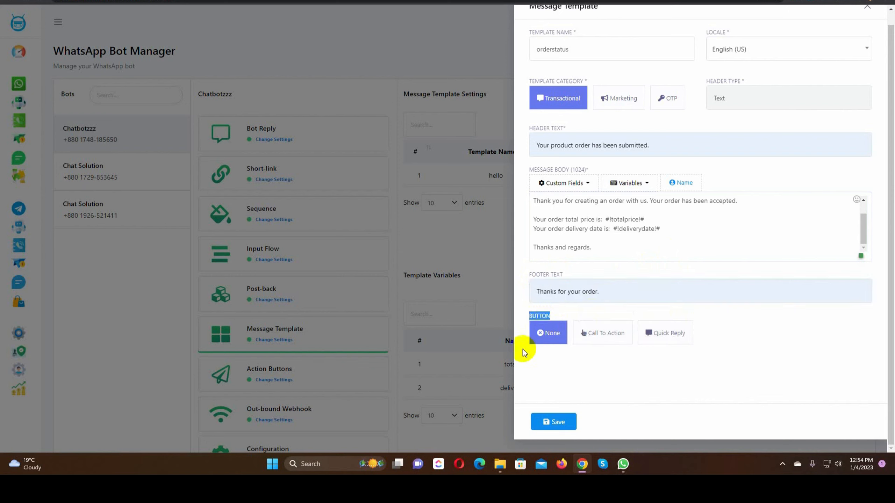
pyautogui.click(614, 337)
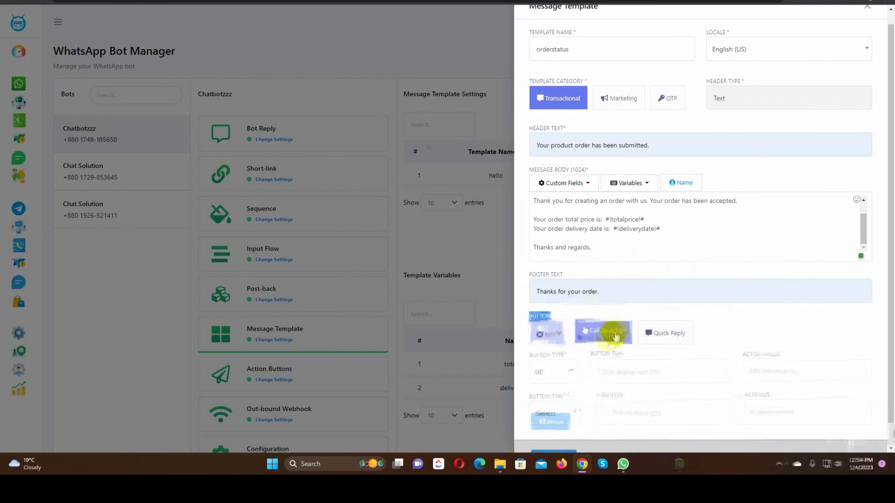
pyautogui.scroll(-1, 620, 335)
pyautogui.click(668, 315)
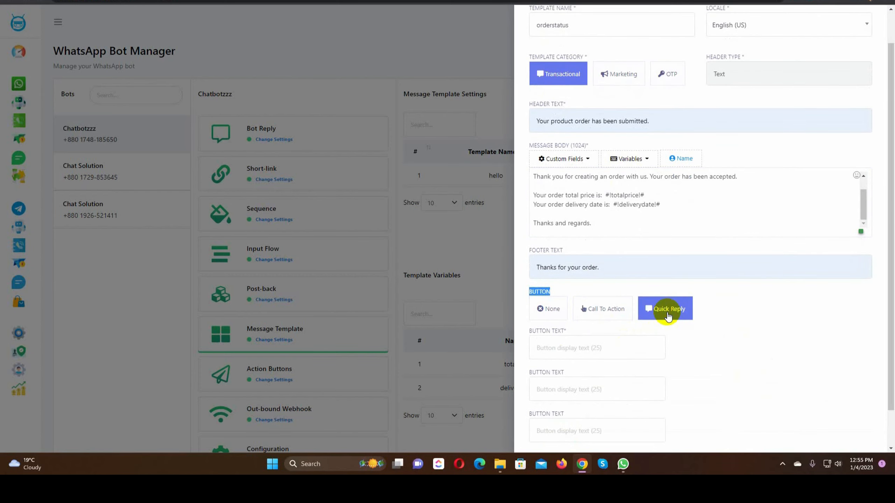
pyautogui.scroll(-2, 668, 317)
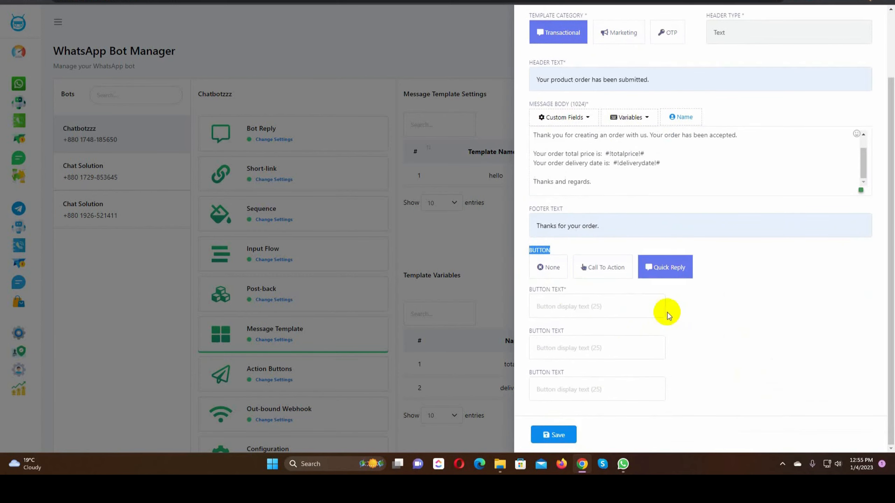
pyautogui.click(577, 306)
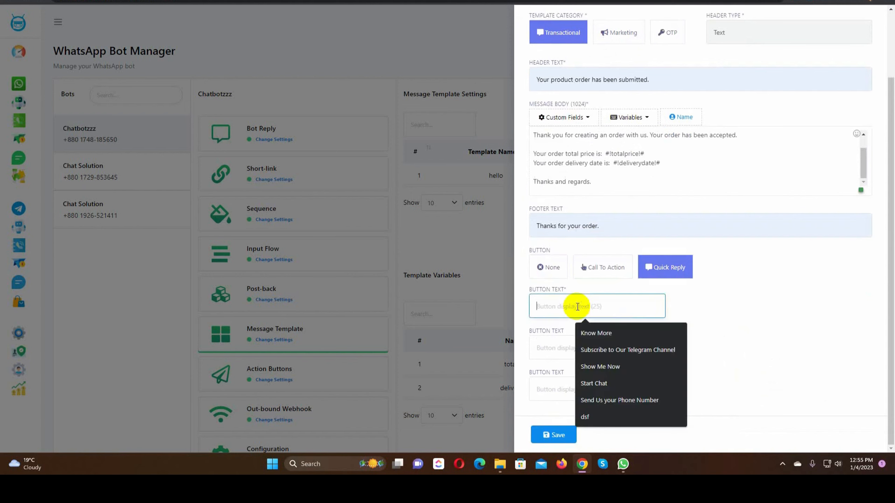
pyautogui.click(599, 334)
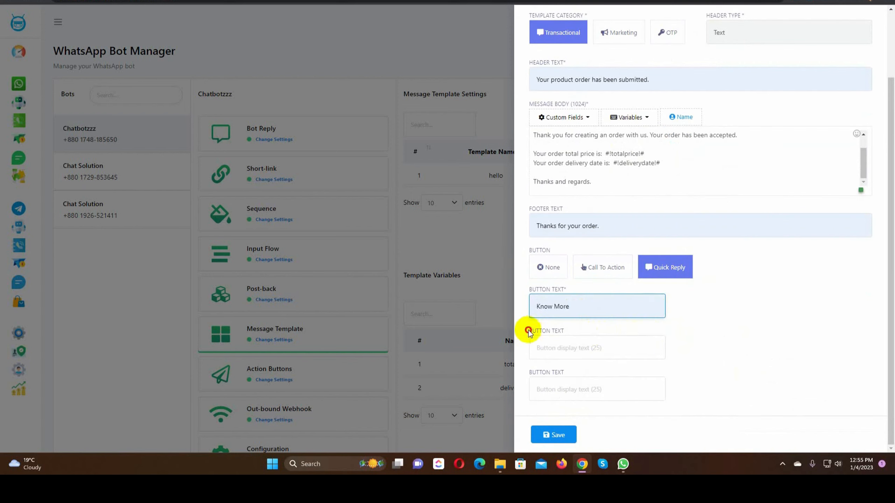
pyautogui.moveTo(529, 331); pyautogui.dragTo(565, 331)
pyautogui.moveTo(529, 374); pyautogui.dragTo(564, 373)
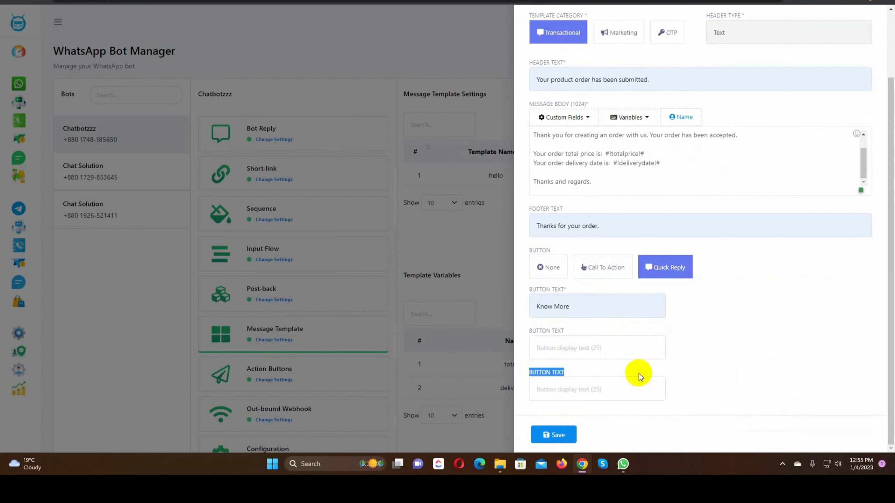
# Save the orderstatus message template and close its form.
pyautogui.click(556, 435)
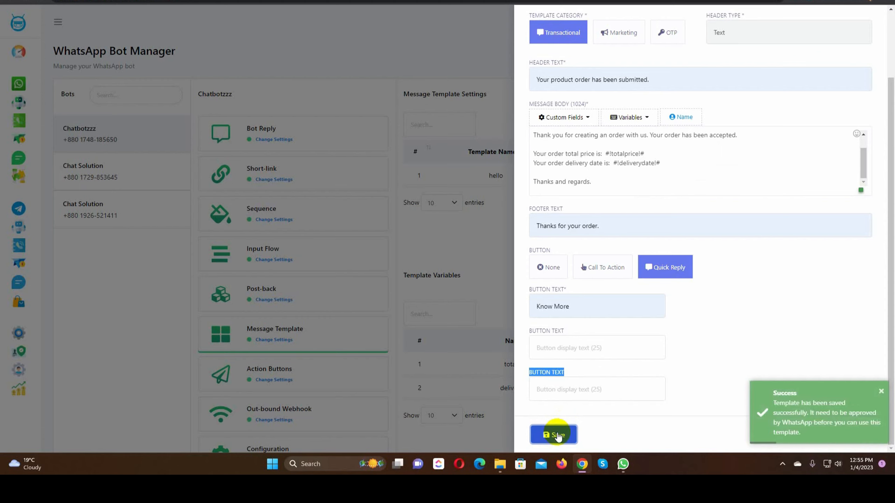
pyautogui.scroll(3, 740, 328)
pyautogui.click(867, 19)
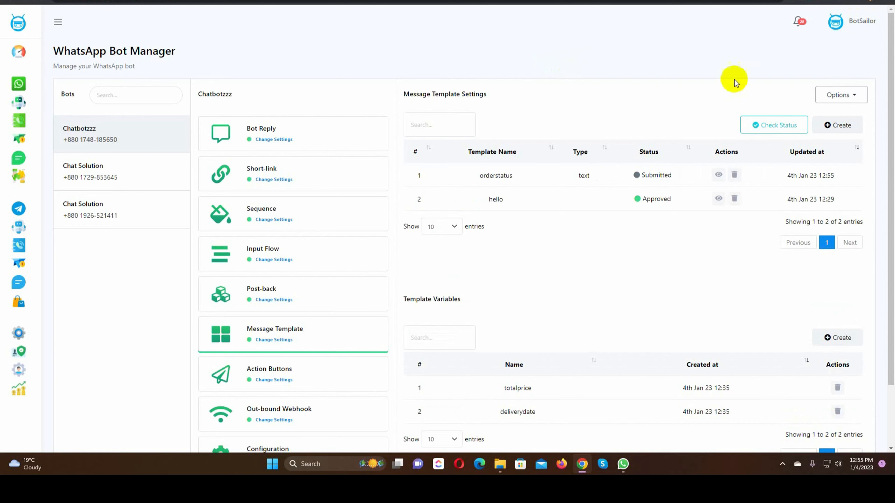
# Synchronize the message template statuses with WhatsApp and check the status of the orderstatus template.
pyautogui.click(779, 130)
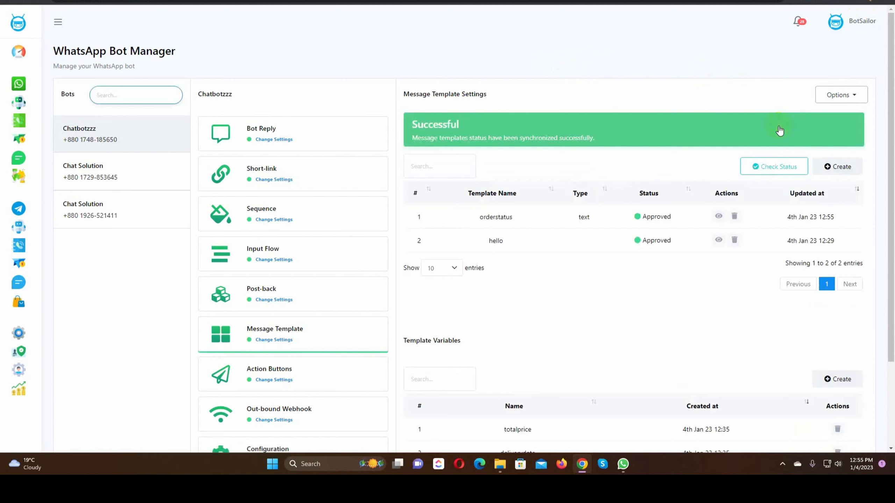
pyautogui.moveTo(471, 217); pyautogui.dragTo(679, 221)
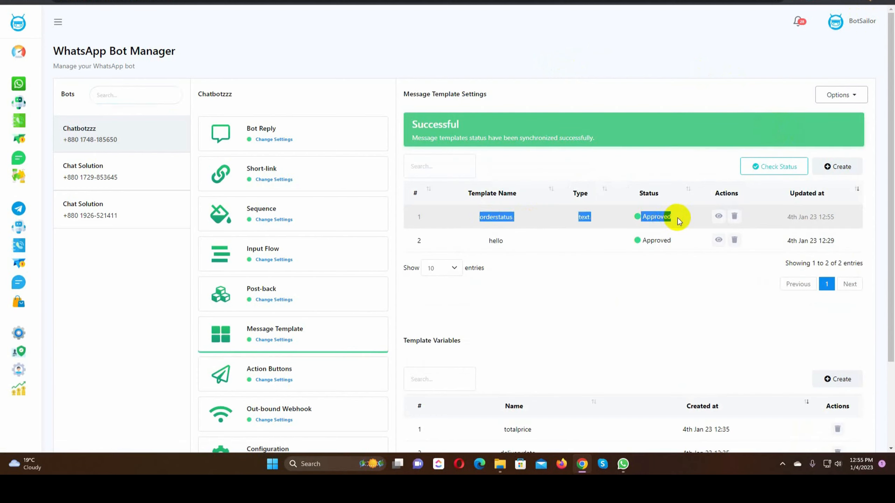
pyautogui.click(677, 220)
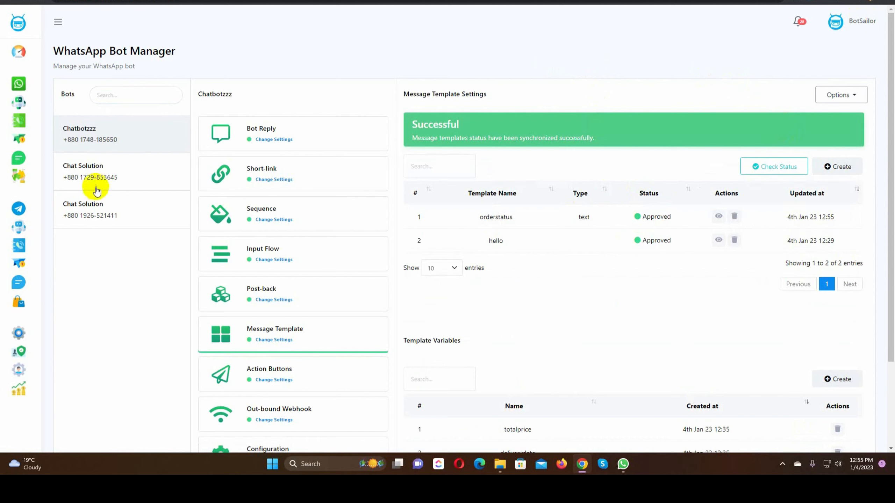
# In WhatsApp Live Chat, open the first subscriber's conversation and choose the orderstatus message template for sending.
pyautogui.click(18, 159)
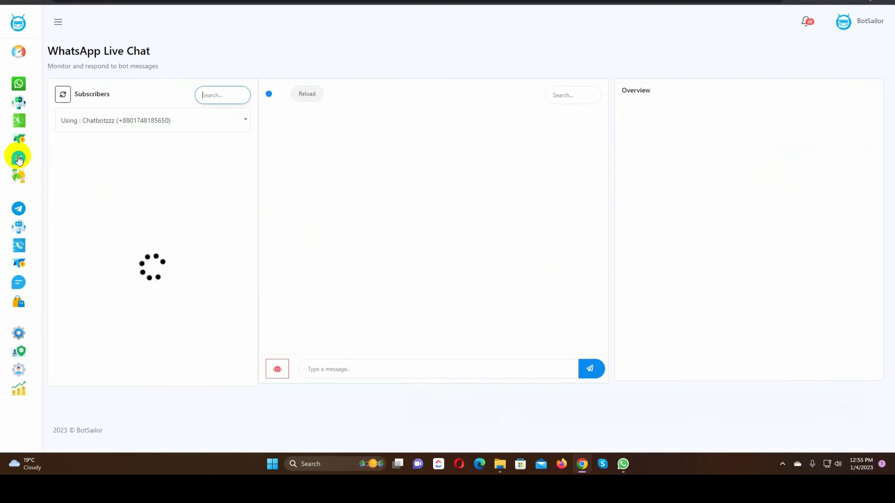
pyautogui.click(120, 146)
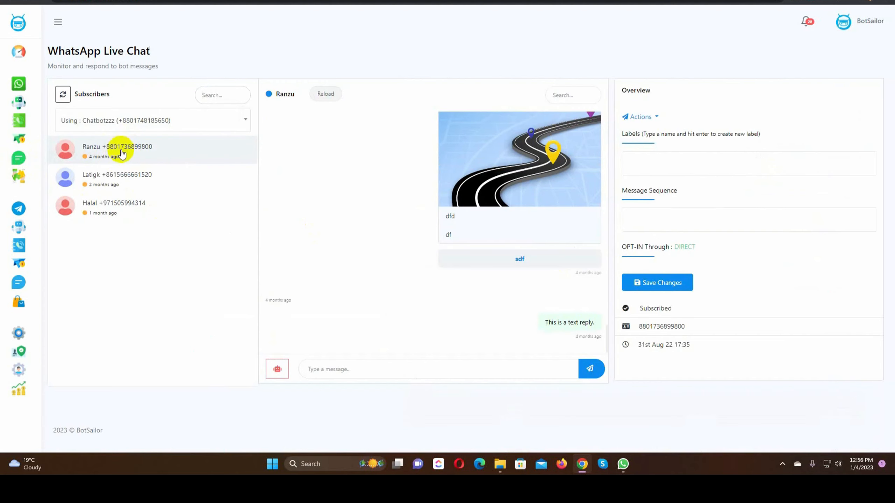
pyautogui.click(277, 370)
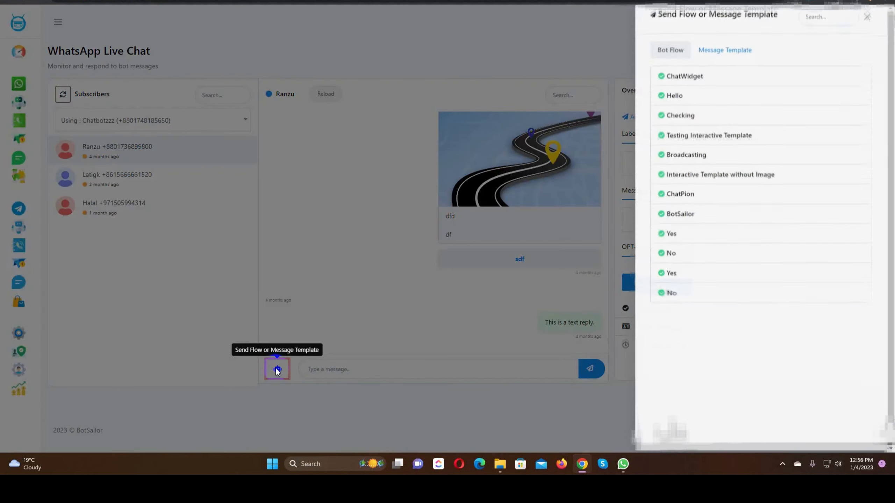
pyautogui.click(735, 56)
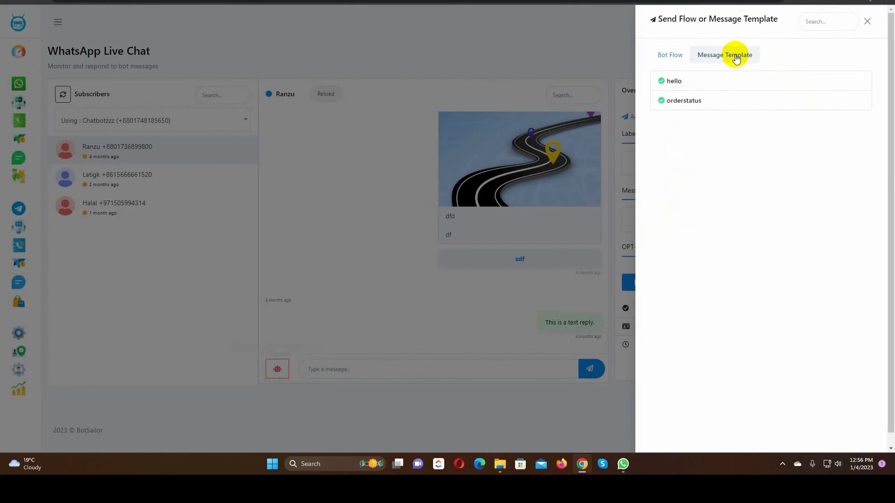
pyautogui.click(695, 102)
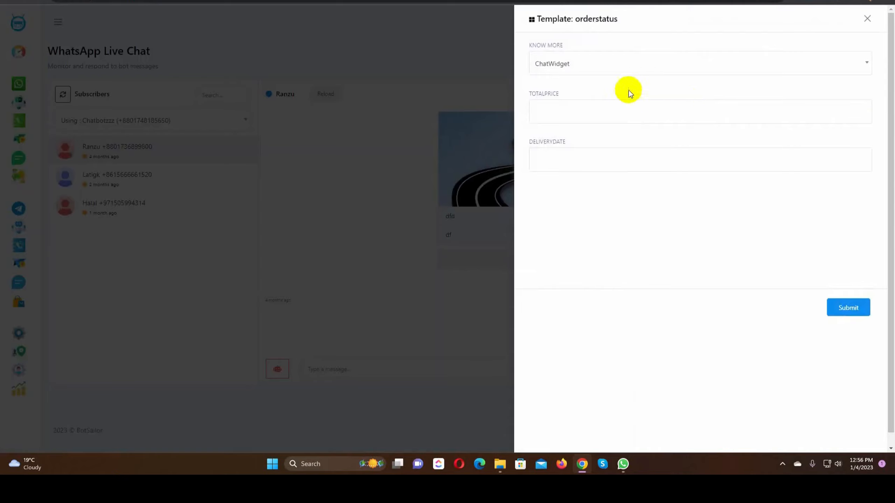
# Assign the Hello bot flow to the template's Know More button.
pyautogui.moveTo(528, 45); pyautogui.dragTo(562, 45)
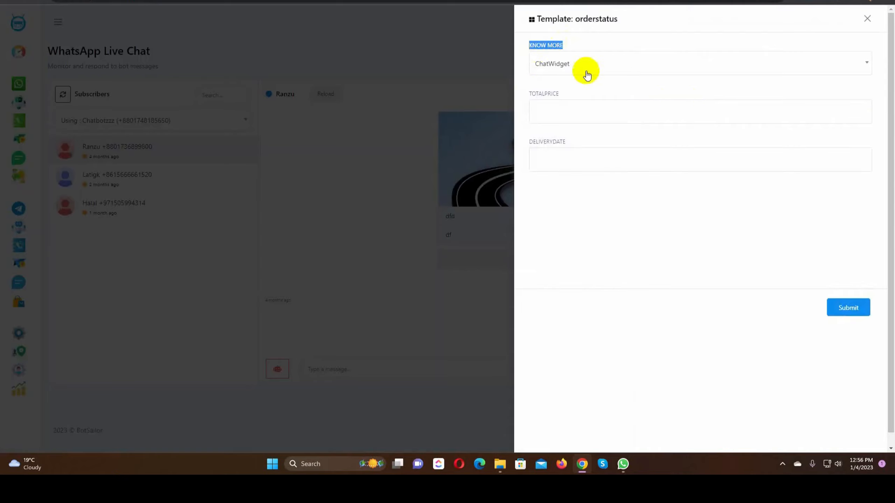
pyautogui.click(612, 64)
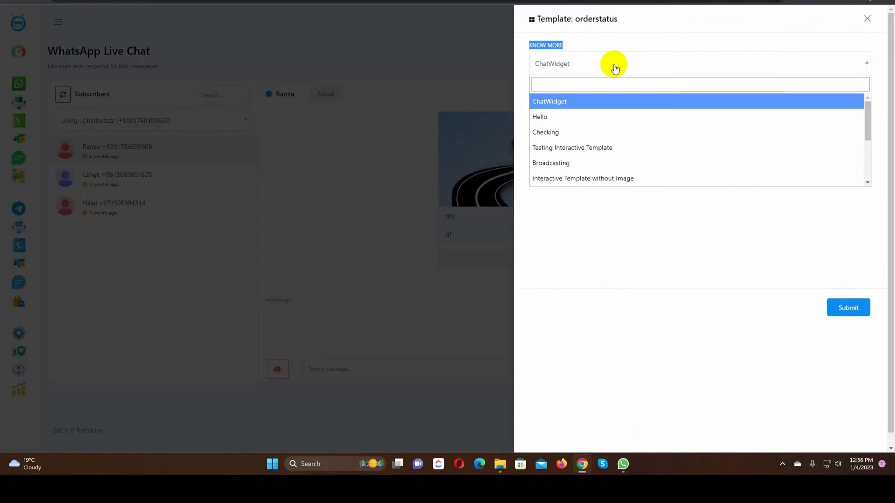
pyautogui.click(559, 116)
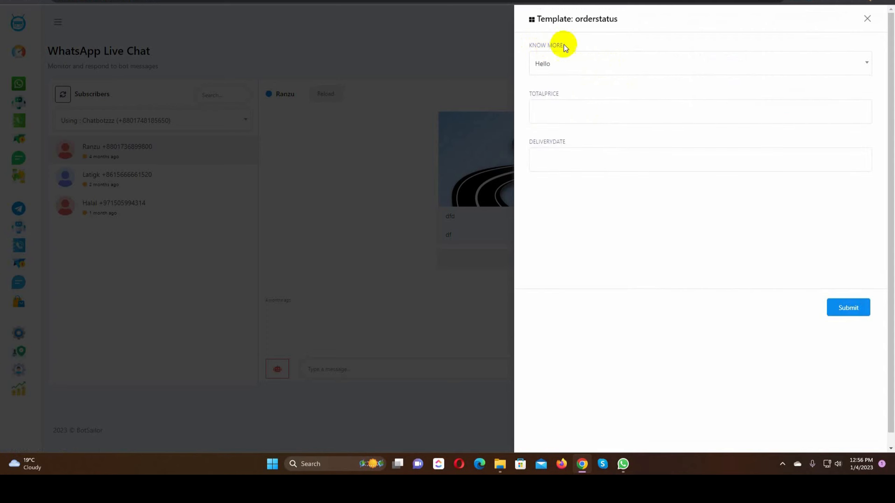
# Fill in totalprice as $250 and deliverydate as 10/01/2023, send the template message, and dismiss the confirmation.
pyautogui.doubleClick(535, 93)
pyautogui.click(553, 113)
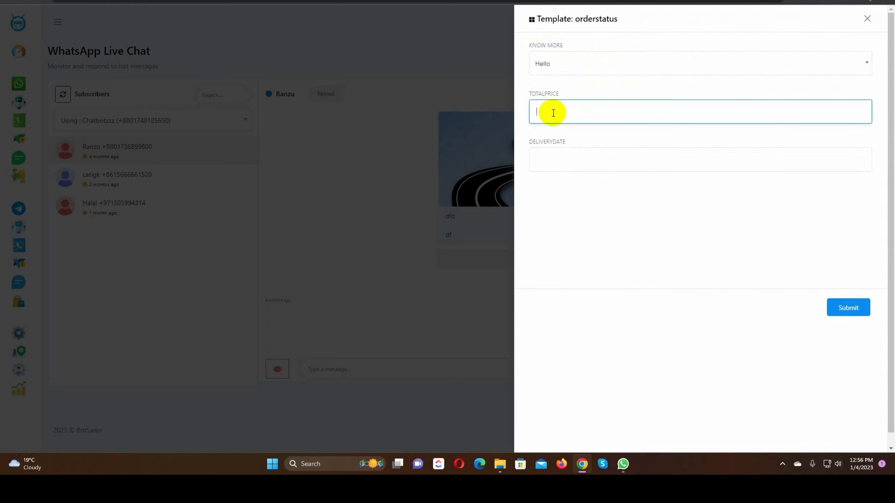
pyautogui.click(580, 157)
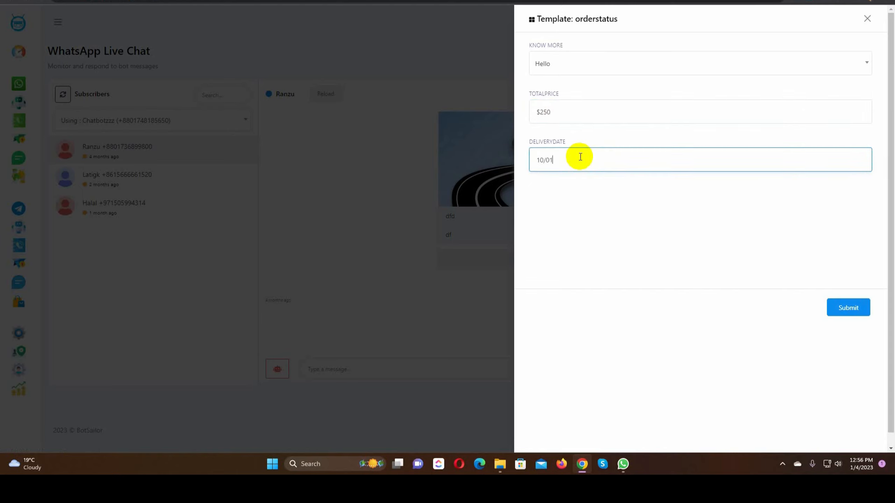
pyautogui.click(847, 307)
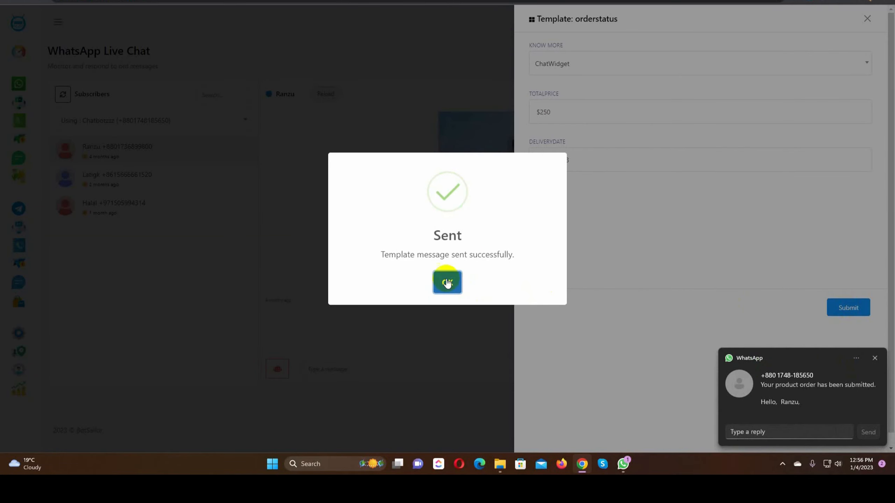
pyautogui.click(446, 282)
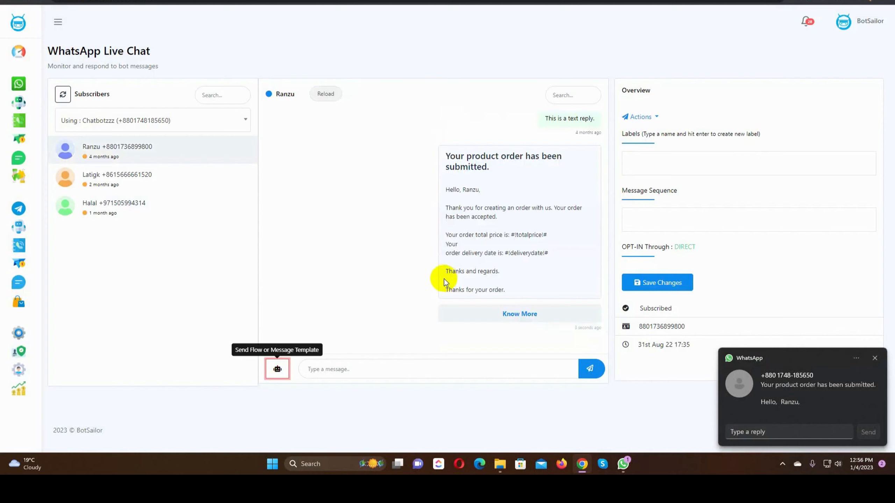
# Switch to WhatsApp through the new message notification and check the total price and delivery date in the received message.
pyautogui.click(807, 403)
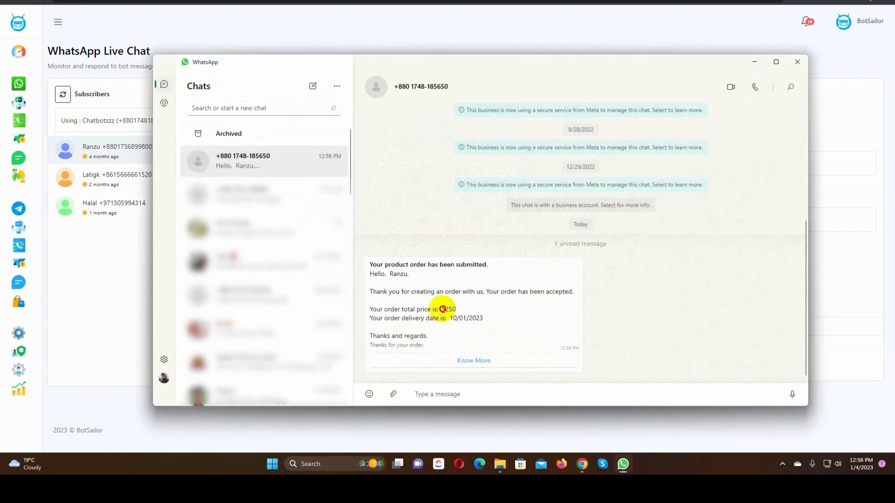
pyautogui.doubleClick(457, 309)
pyautogui.moveTo(452, 318); pyautogui.dragTo(489, 318)
pyautogui.click(489, 319)
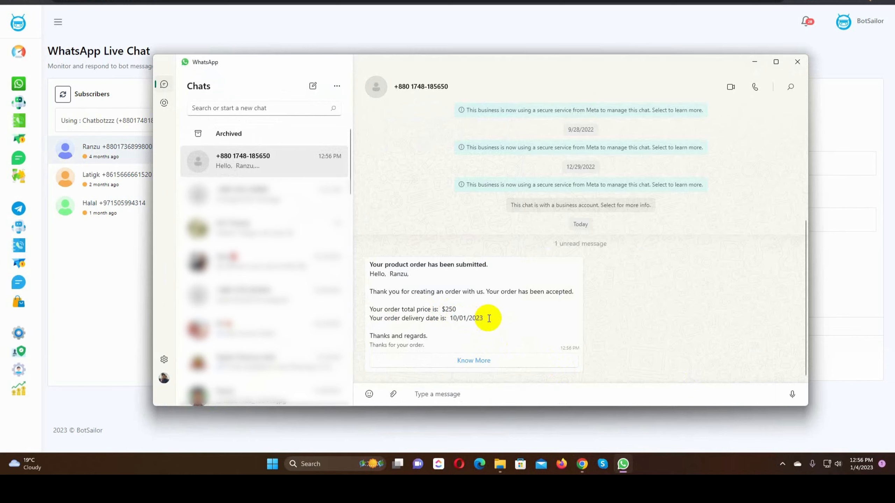